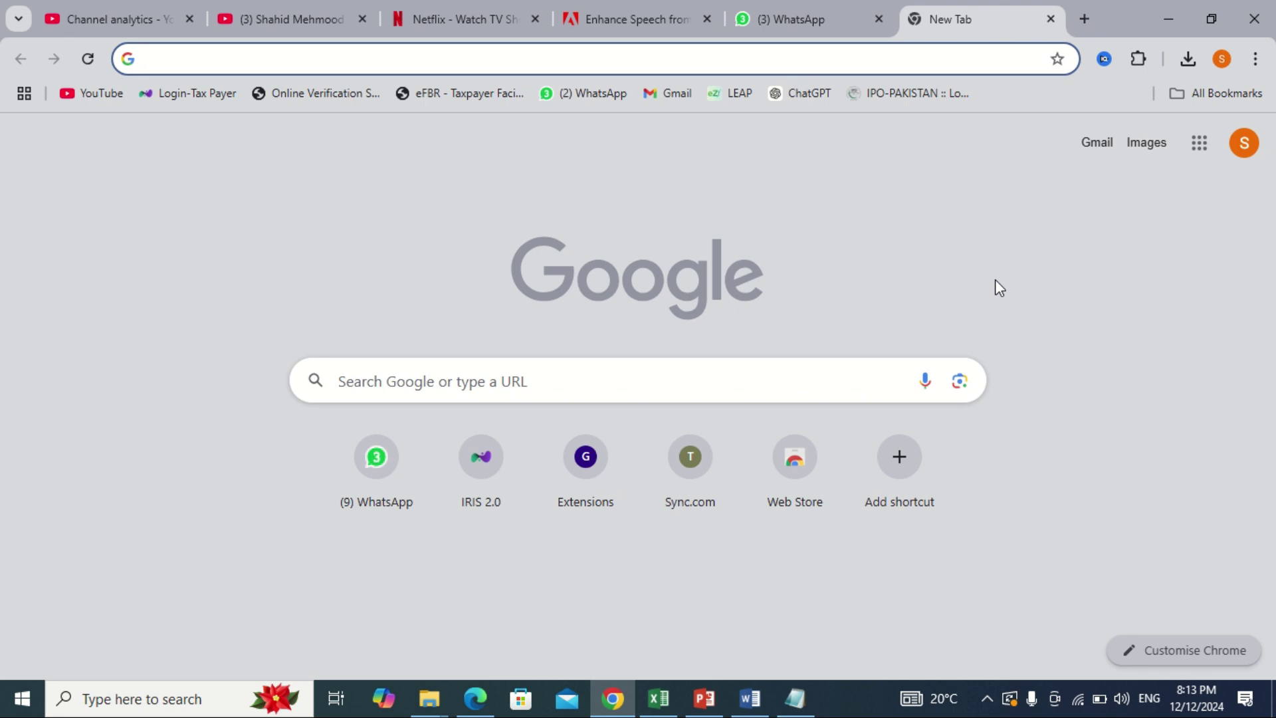
Open iris.fbr.gov.pk and dismiss the scam alert warning
type("iris.fbr.gov.pk")
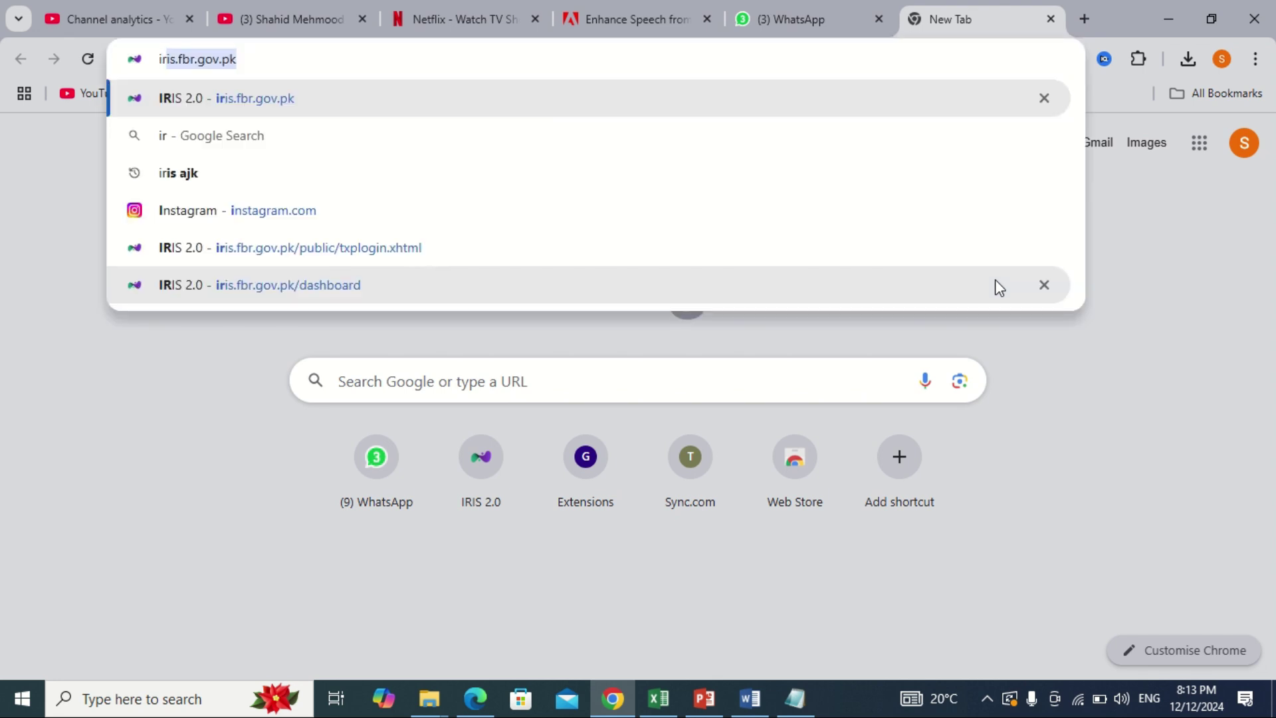
key("Return")
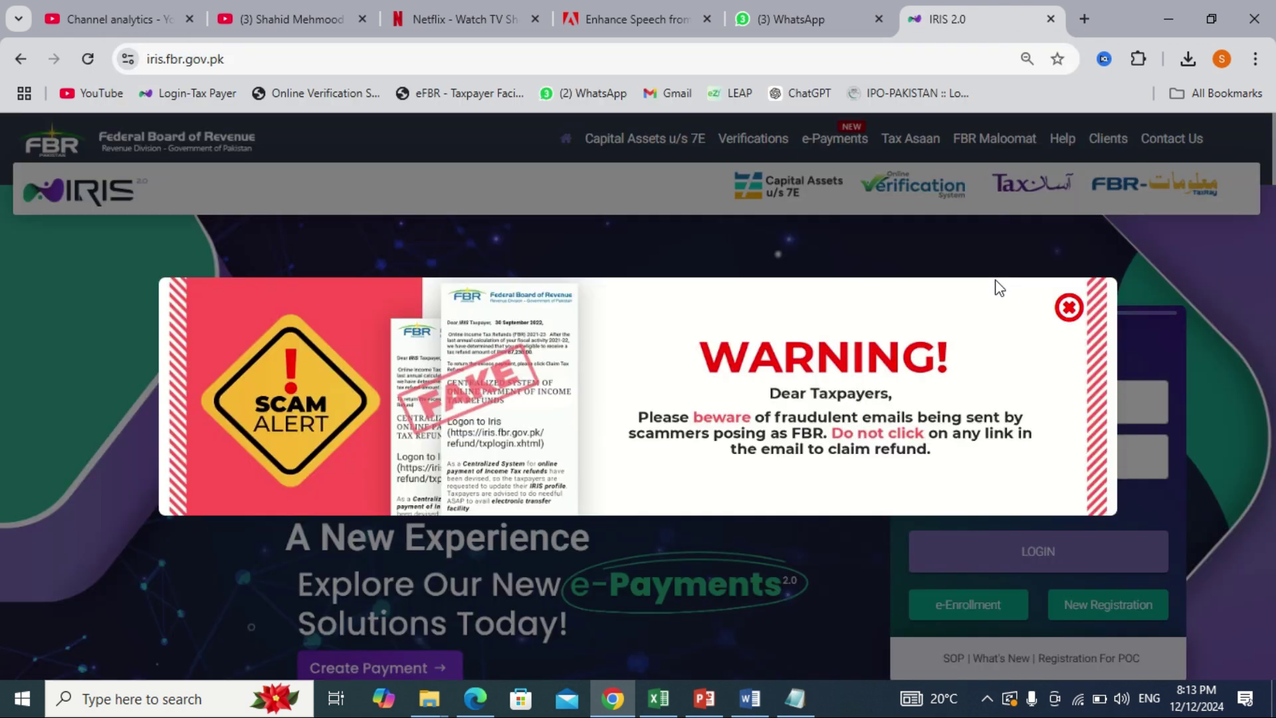
left_click(1070, 307)
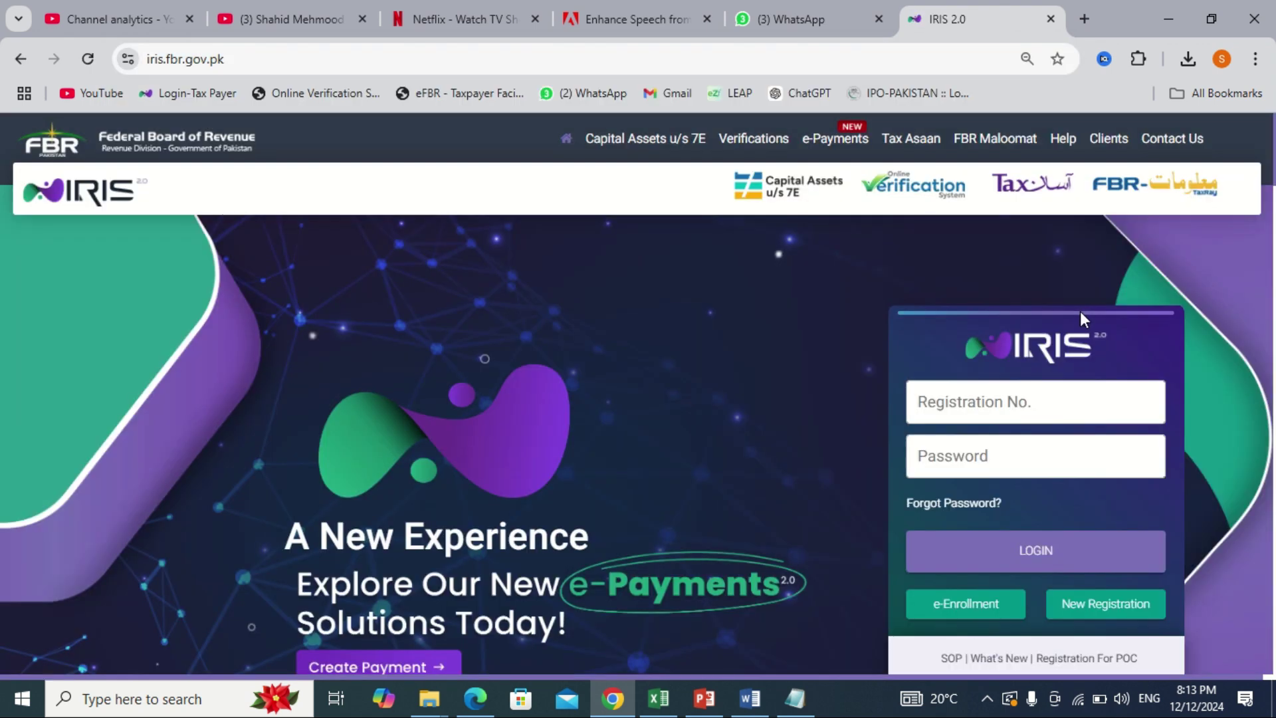
Log in to IRIS with the taxpayer's registration number and account password
left_click(1036, 395)
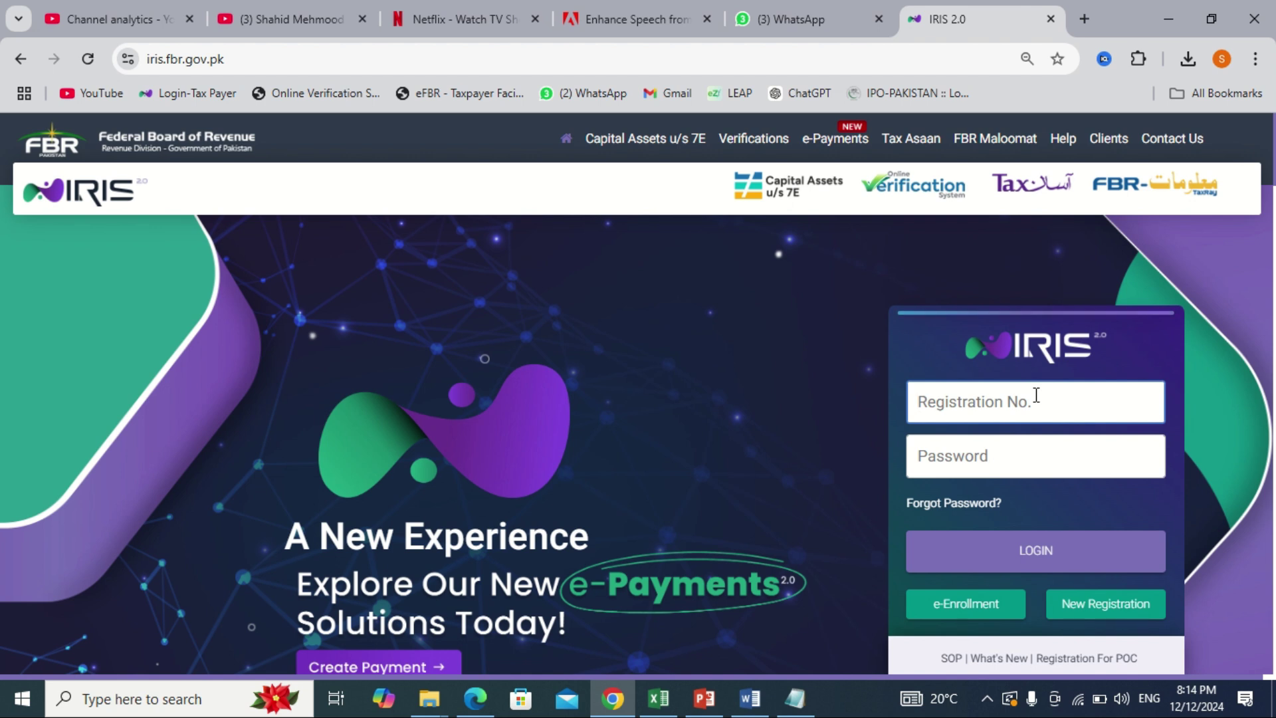
left_click(1036, 395)
left_click(1030, 541)
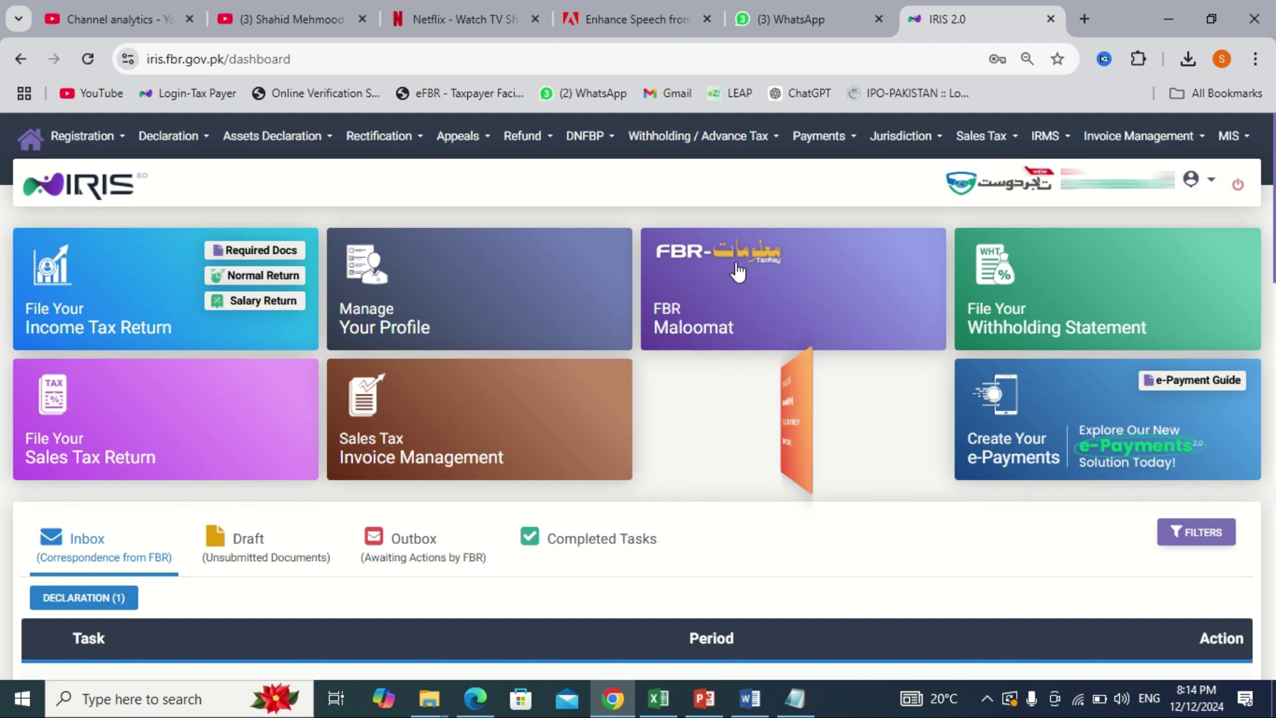
Start a Correction for Income Tax, Sales Tax and FED application for the tax period 01-Jul-2023 - 30-Jun-2024
left_click(857, 142)
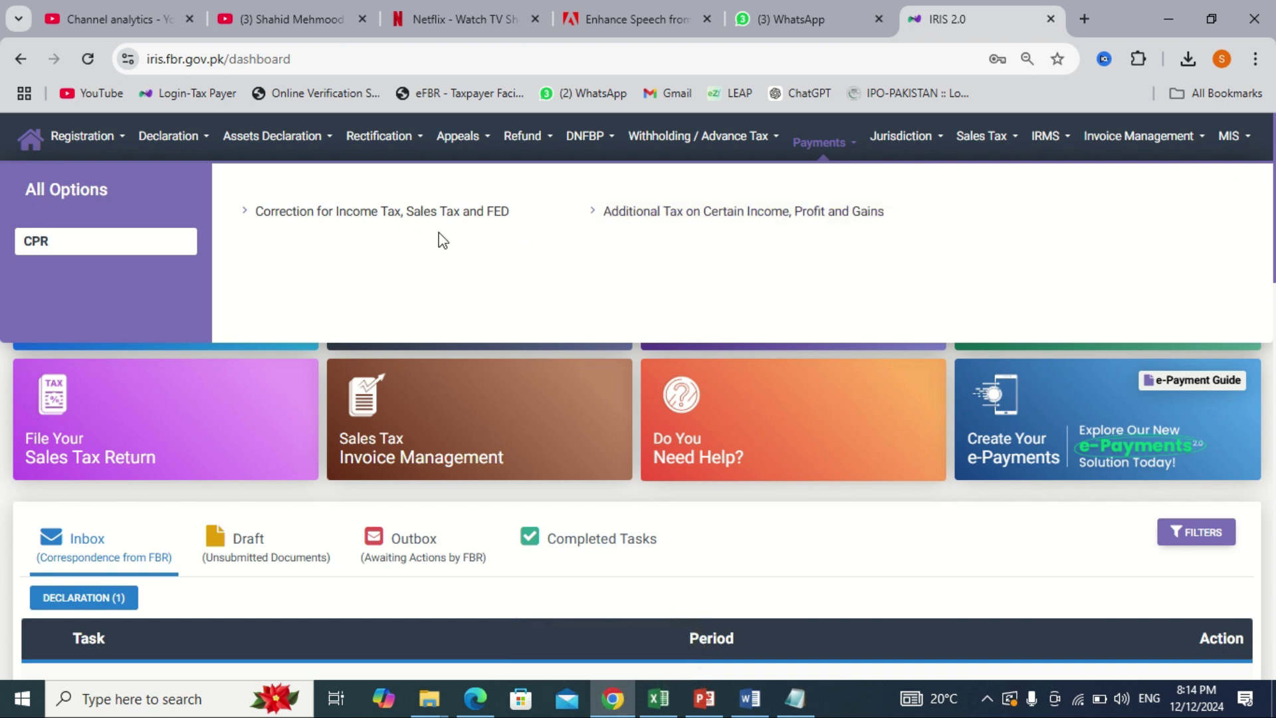
left_click(418, 219)
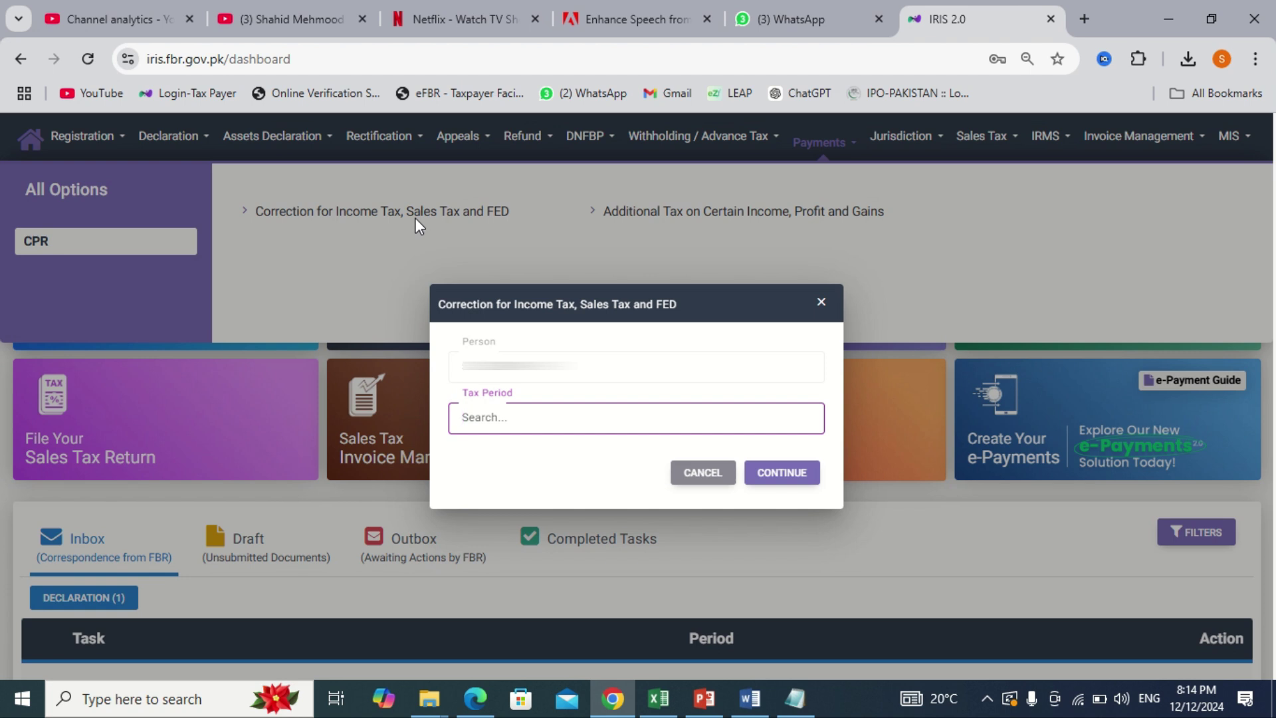
type("2024")
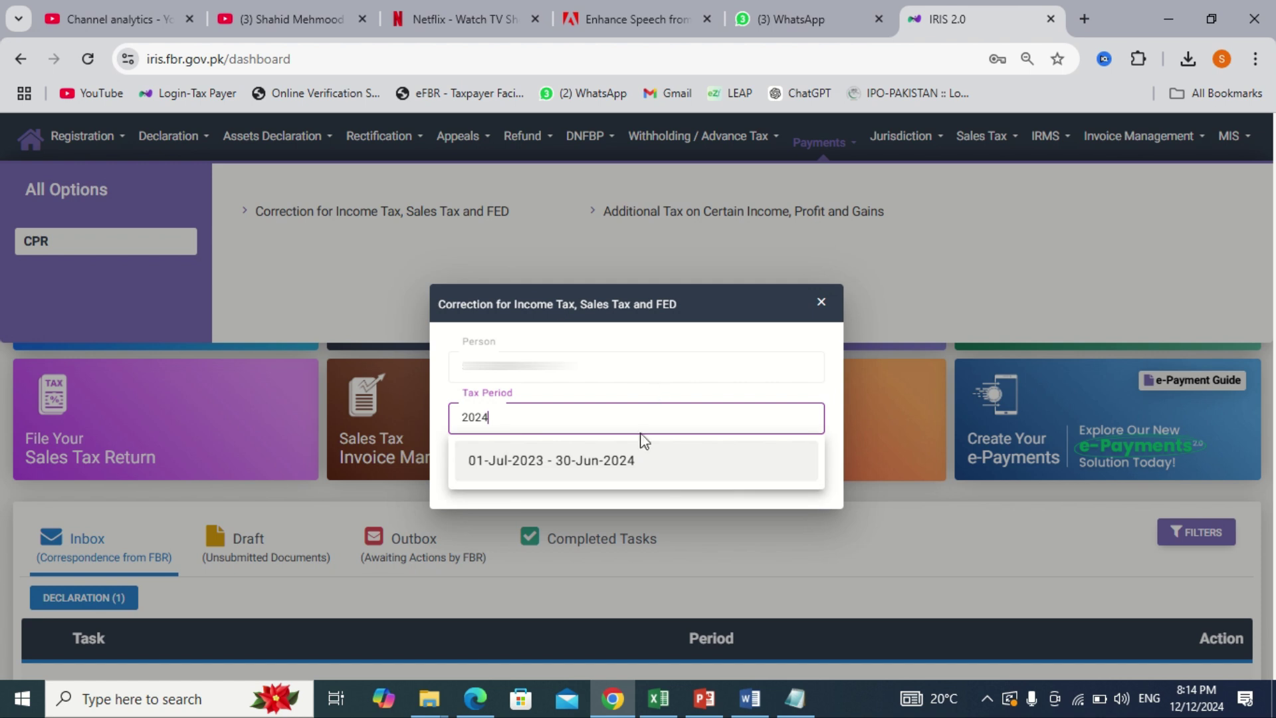
left_click(632, 460)
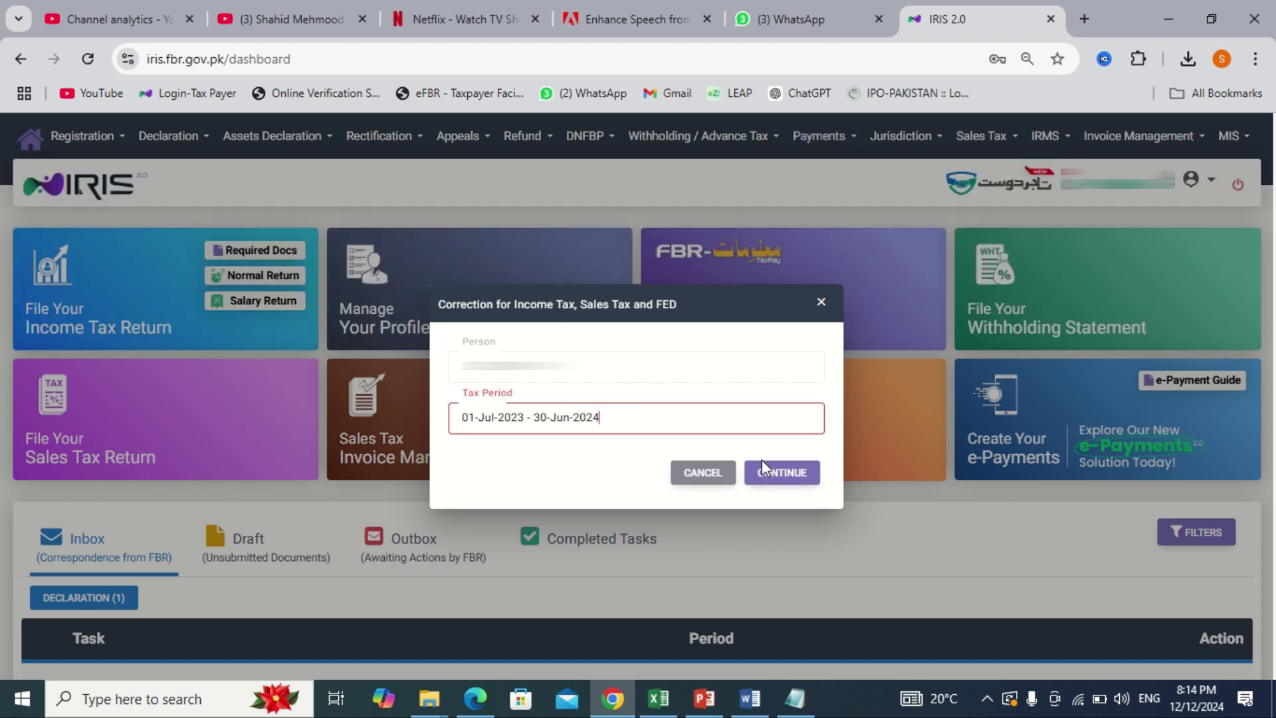
left_click(783, 476)
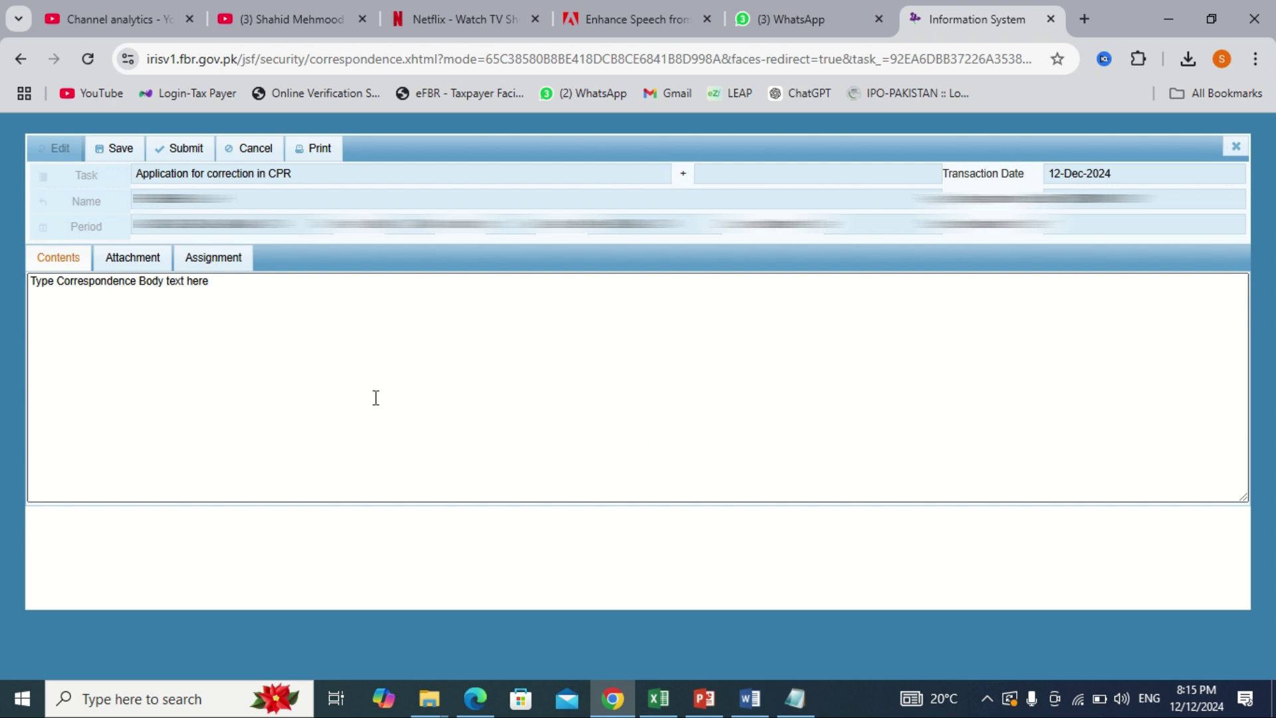
Replace the placeholder correspondence text with the prepared letter to the Deputy Commissioner, subject "Application for CPR Correction"
left_click_drag(253, 295, 22, 299)
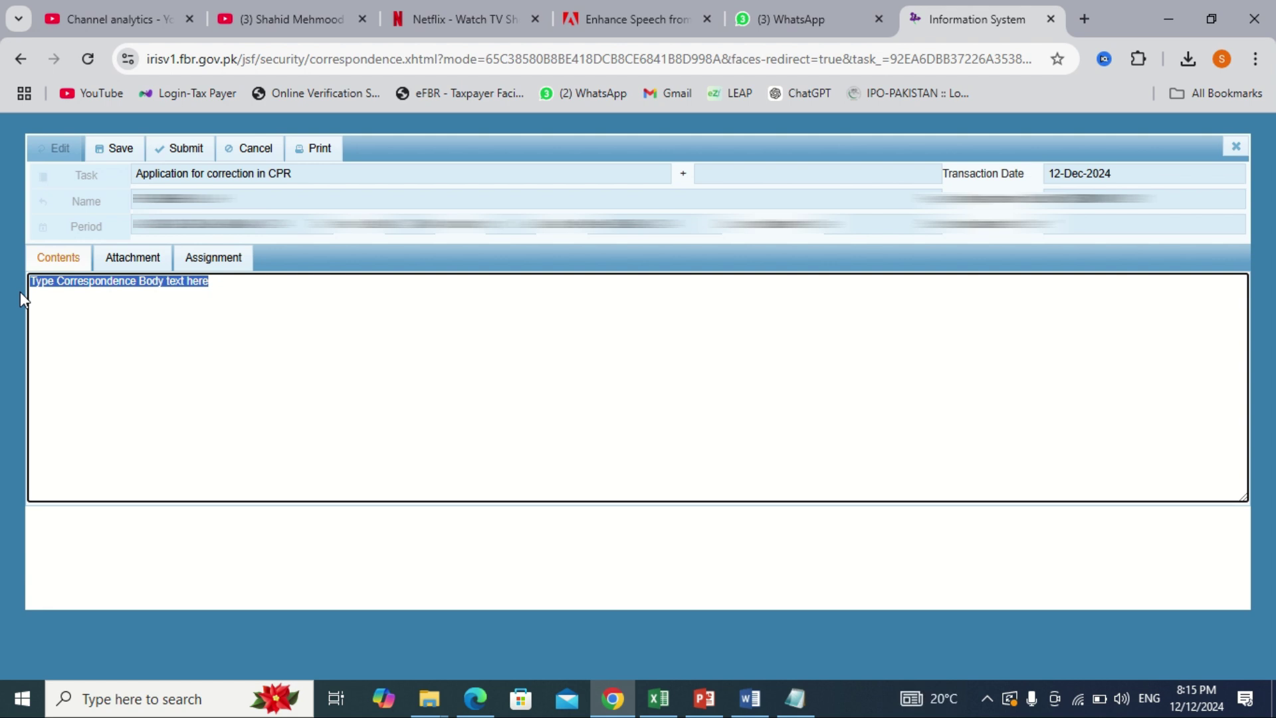
key("ctrl+v")
scroll(202, 342, "up", 2)
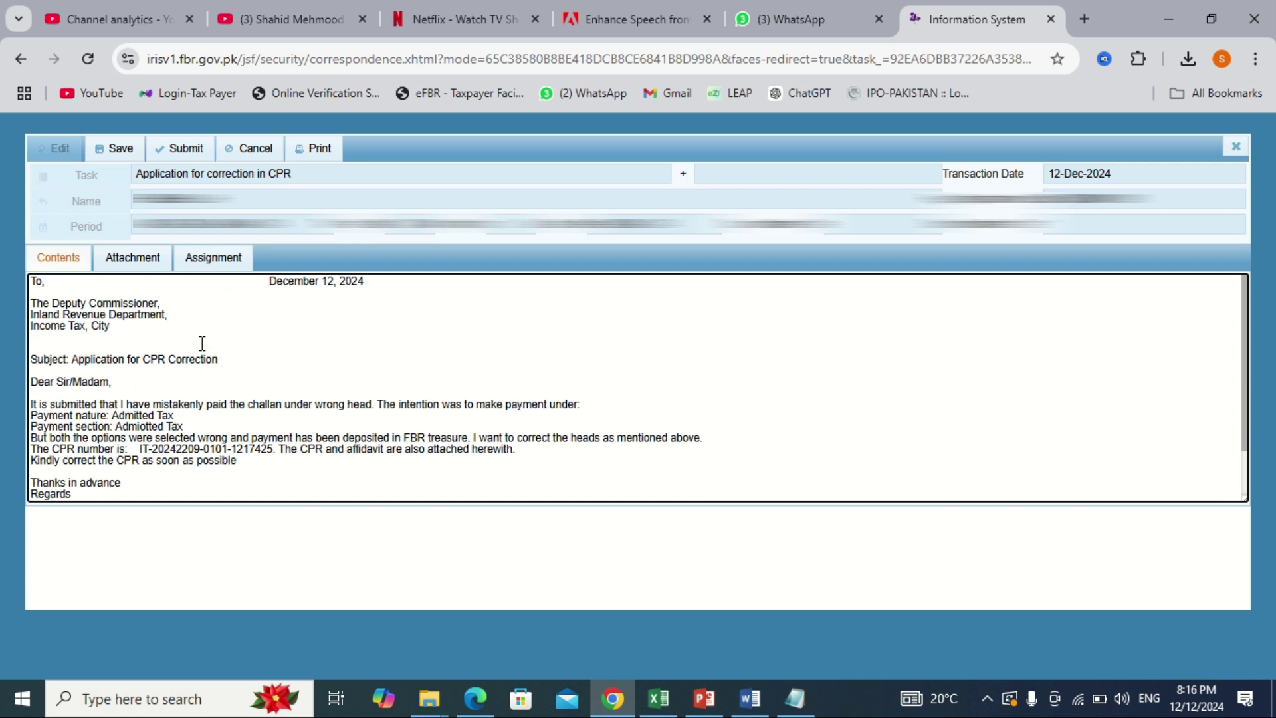
left_click(127, 330)
Read through the correction letter, checking its stated payment nature, payment section, CPR number and attachment reference
scroll(228, 371, "down", 1)
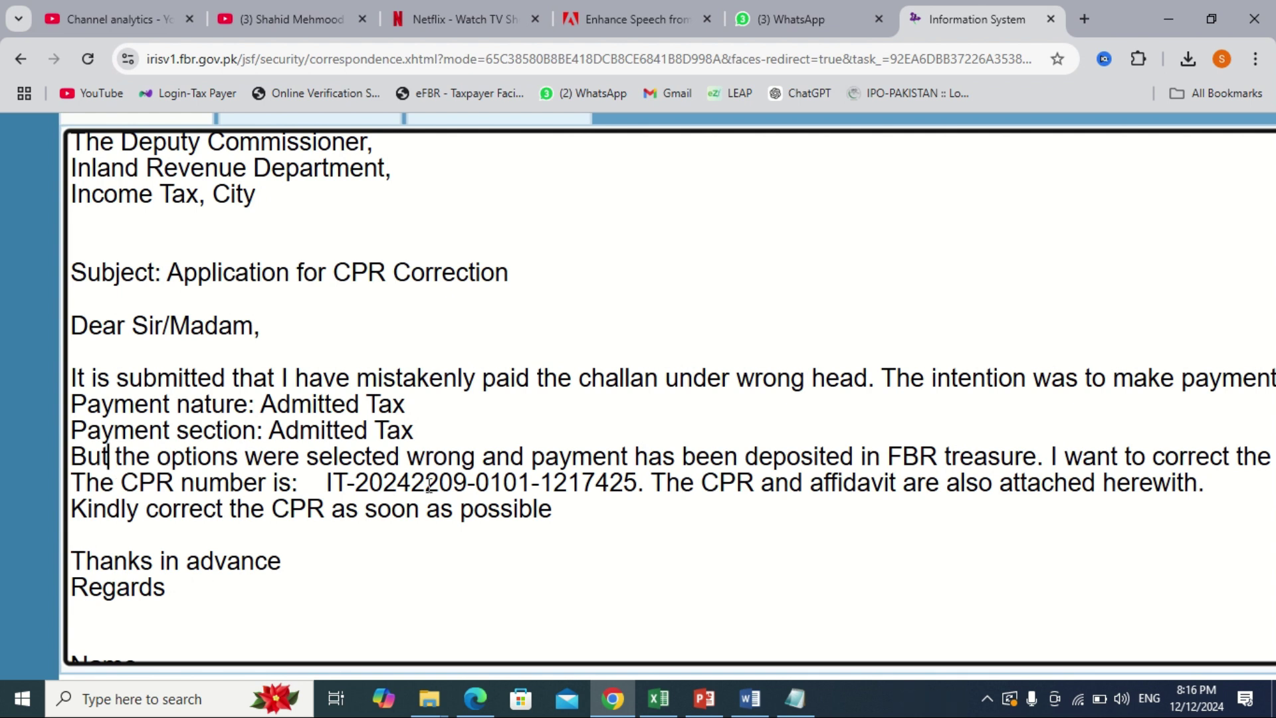
scroll(429, 487, "right", 1)
scroll(430, 487, "right", 2)
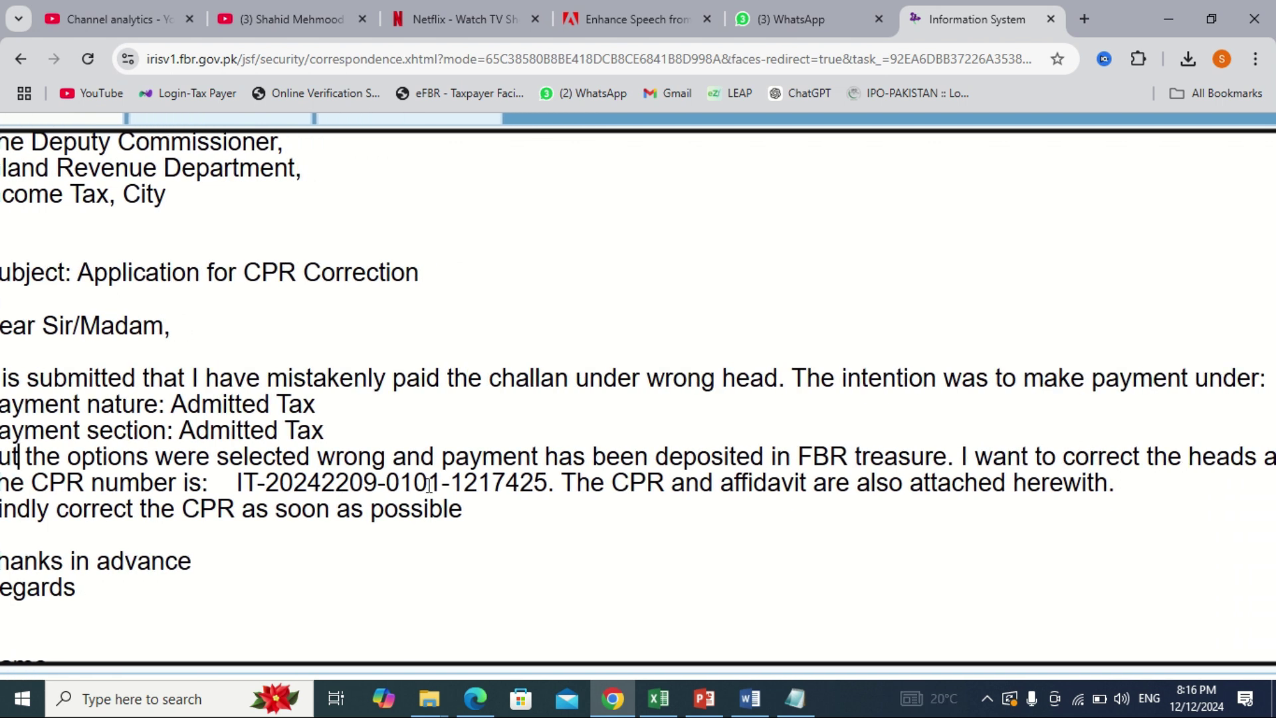
scroll(430, 485, "right", 6)
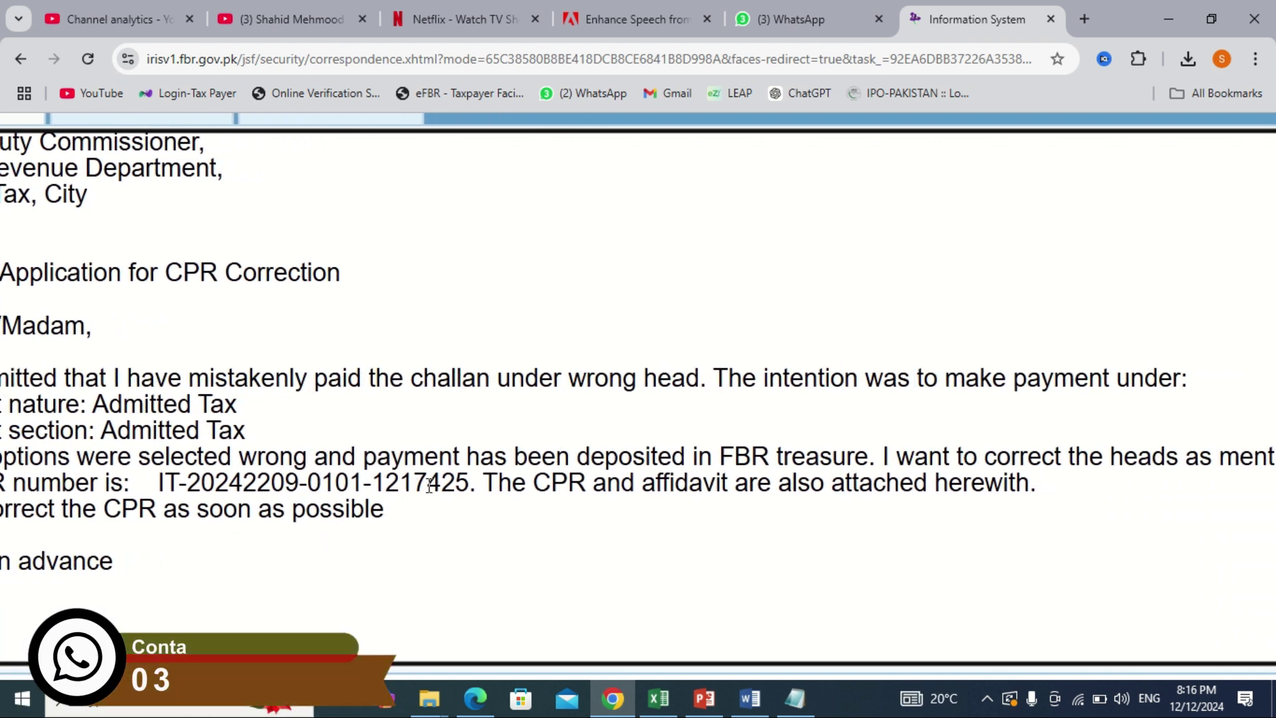
scroll(429, 486, "right", 1)
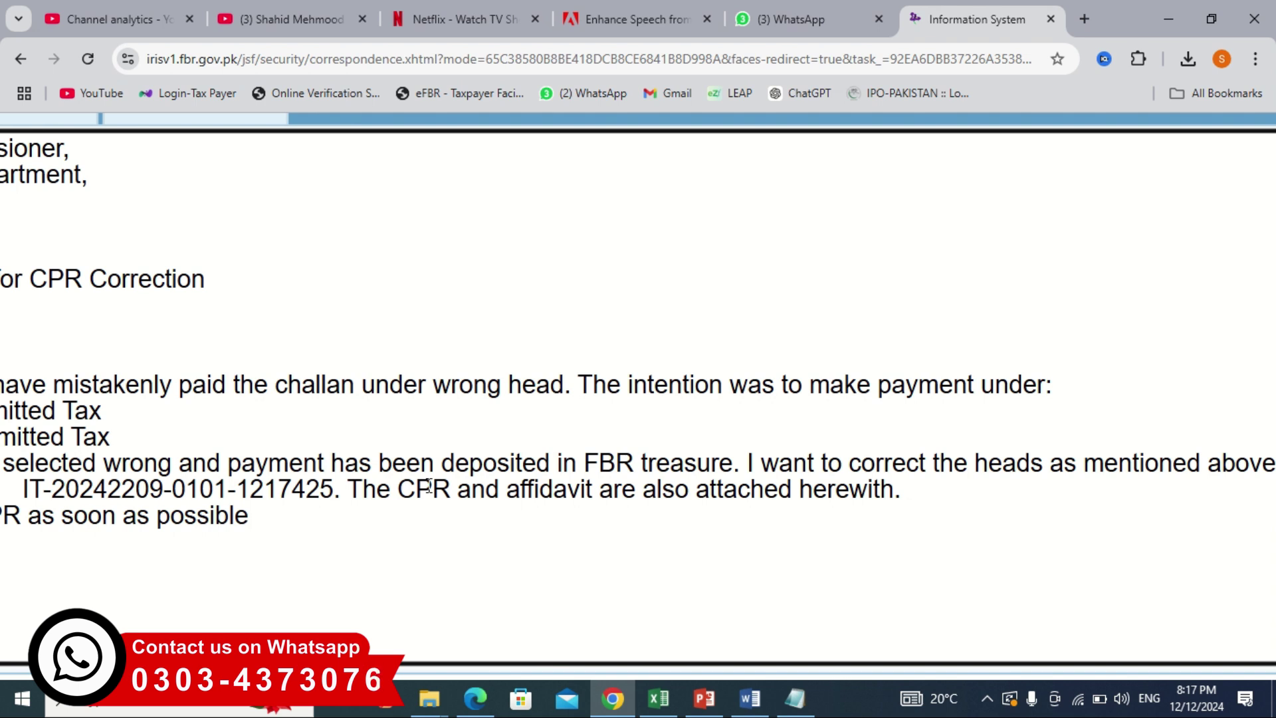
scroll(429, 486, "right", 1)
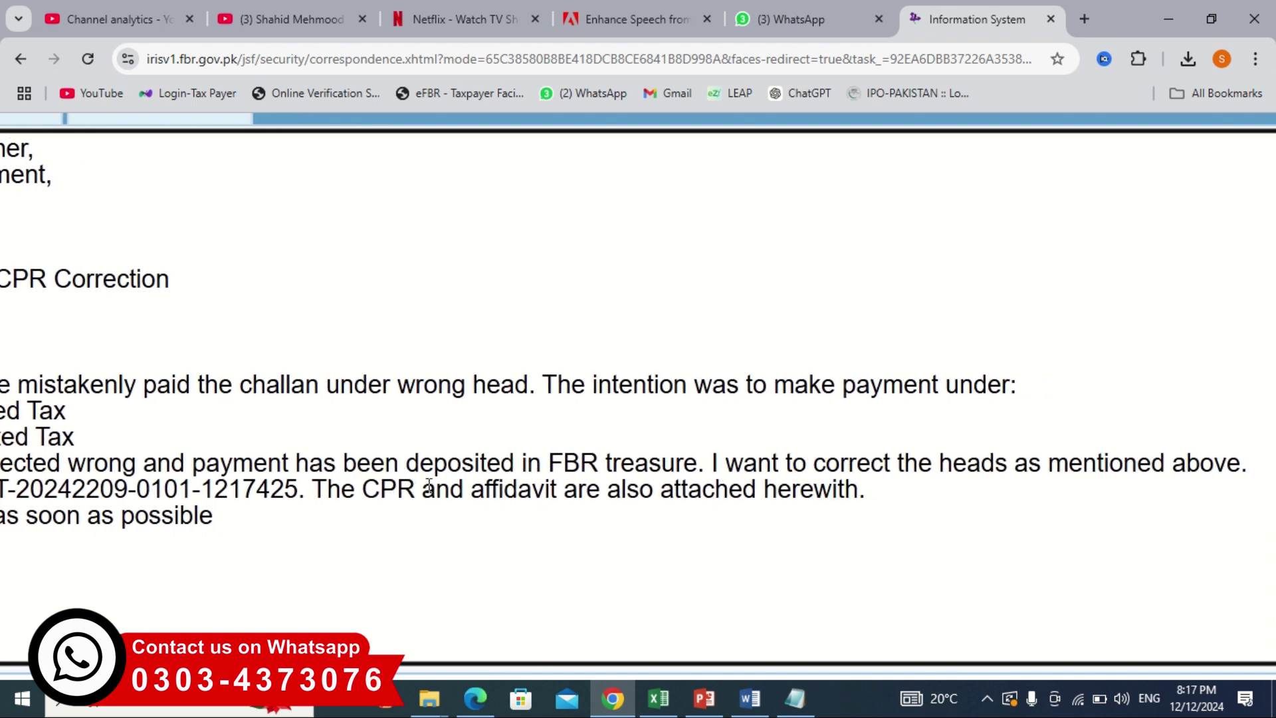
scroll(429, 486, "up", 1)
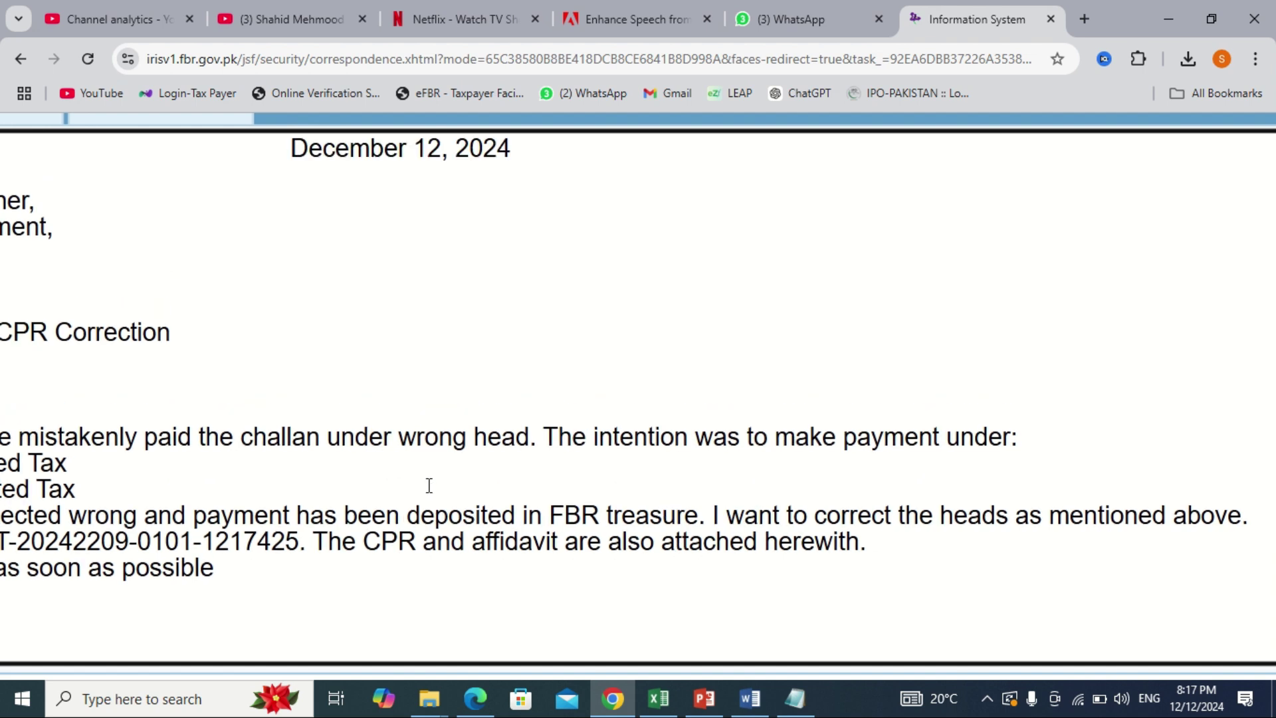
scroll(429, 486, "left", 5)
scroll(428, 486, "right", 2)
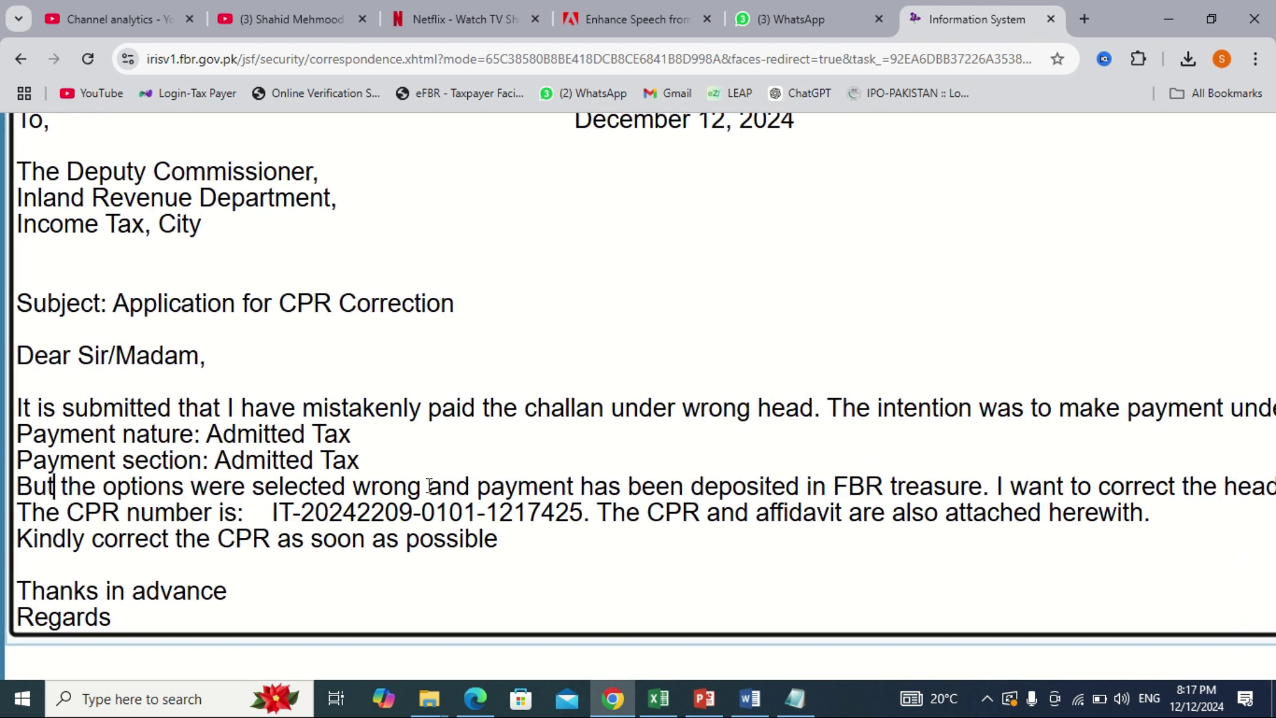
scroll(428, 485, "right", 1)
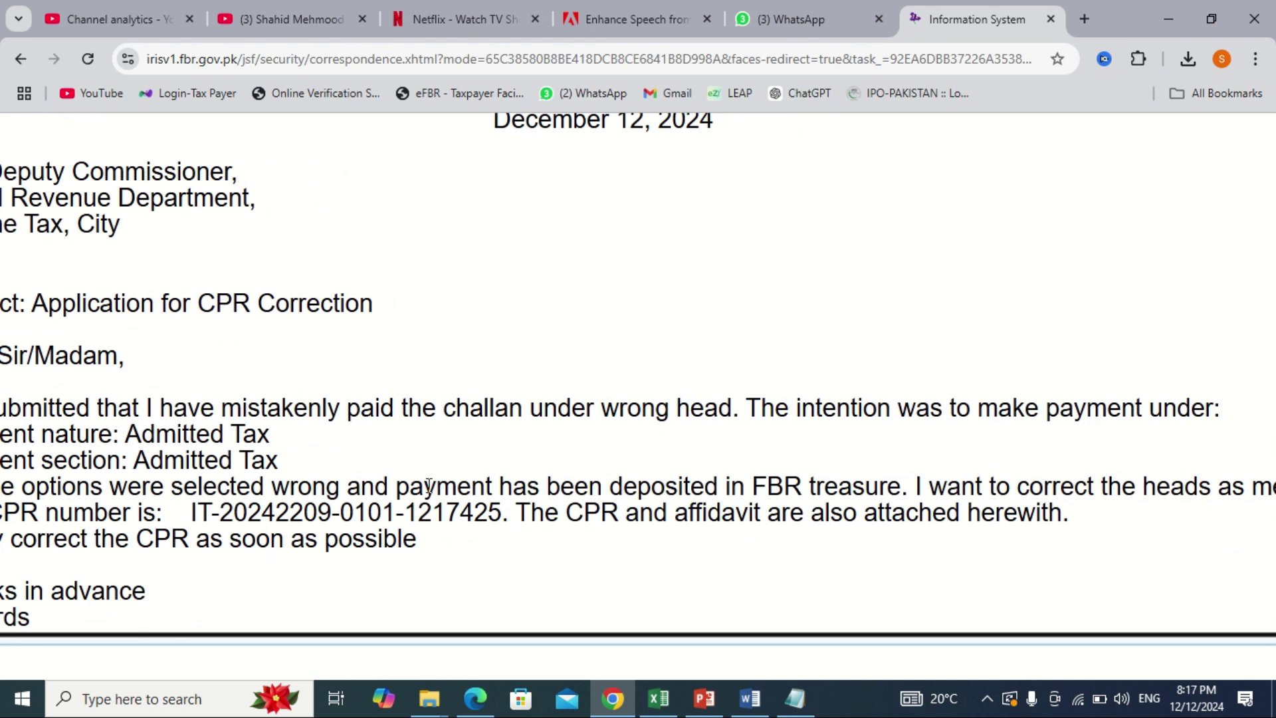
scroll(428, 486, "down", 5)
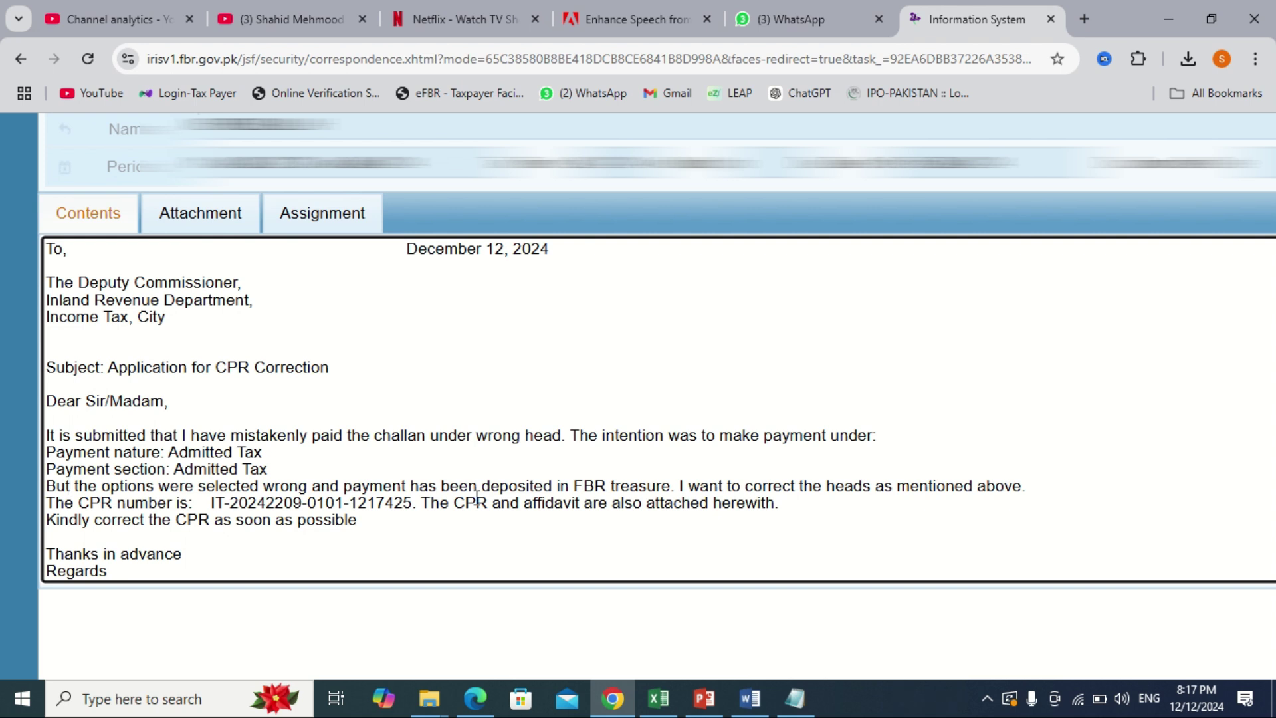
Save the CPR correction application with its letter text
left_click(216, 223)
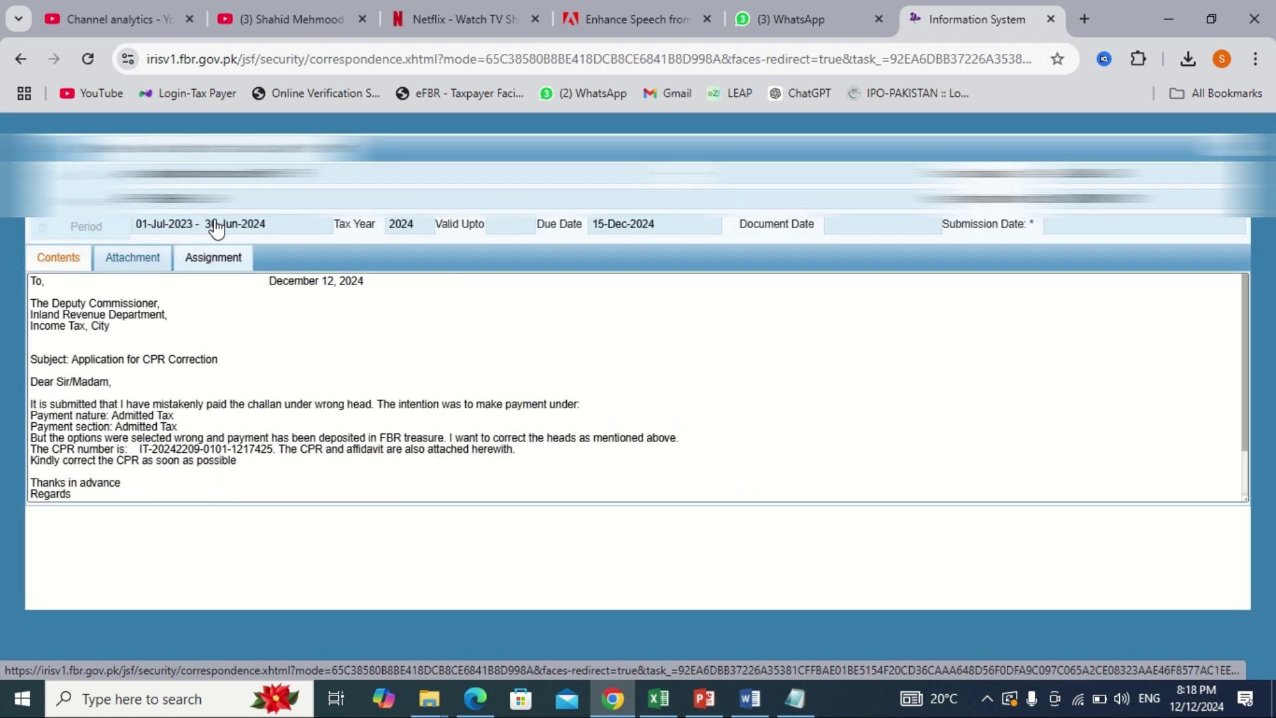
left_click(114, 151)
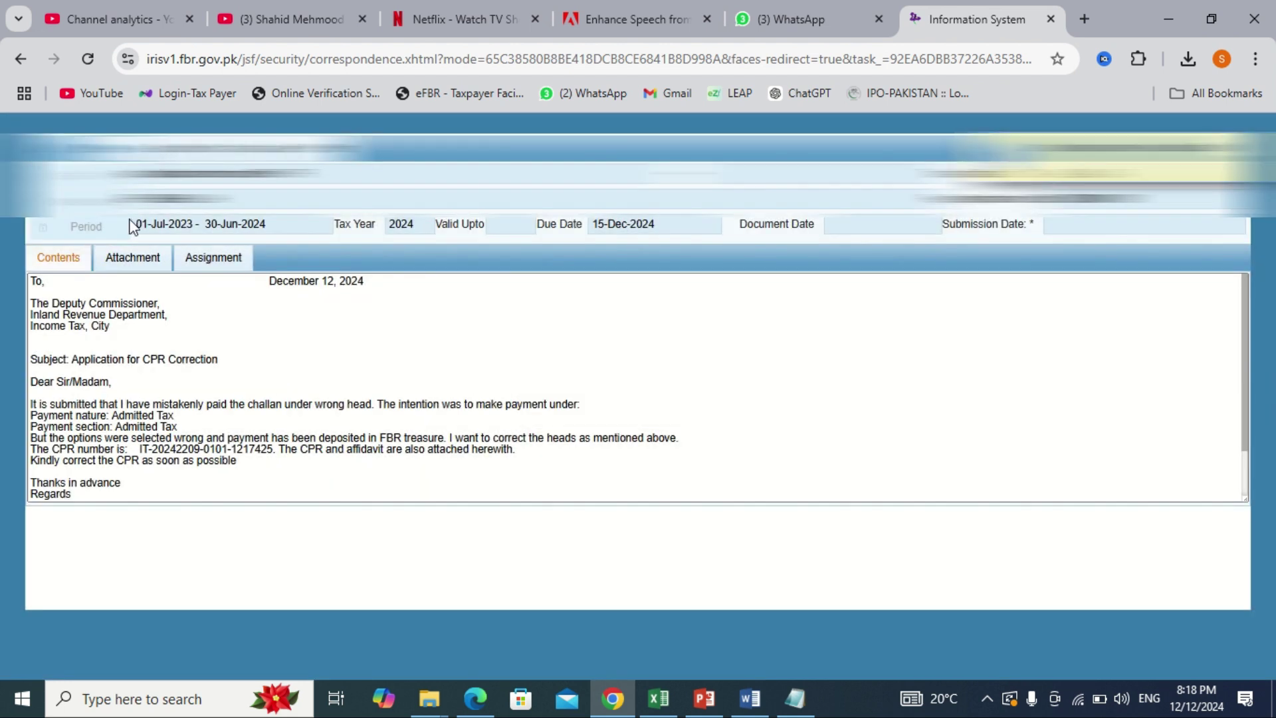
Open the application's attachment list and examine which supporting documents can be attached
left_click(131, 255)
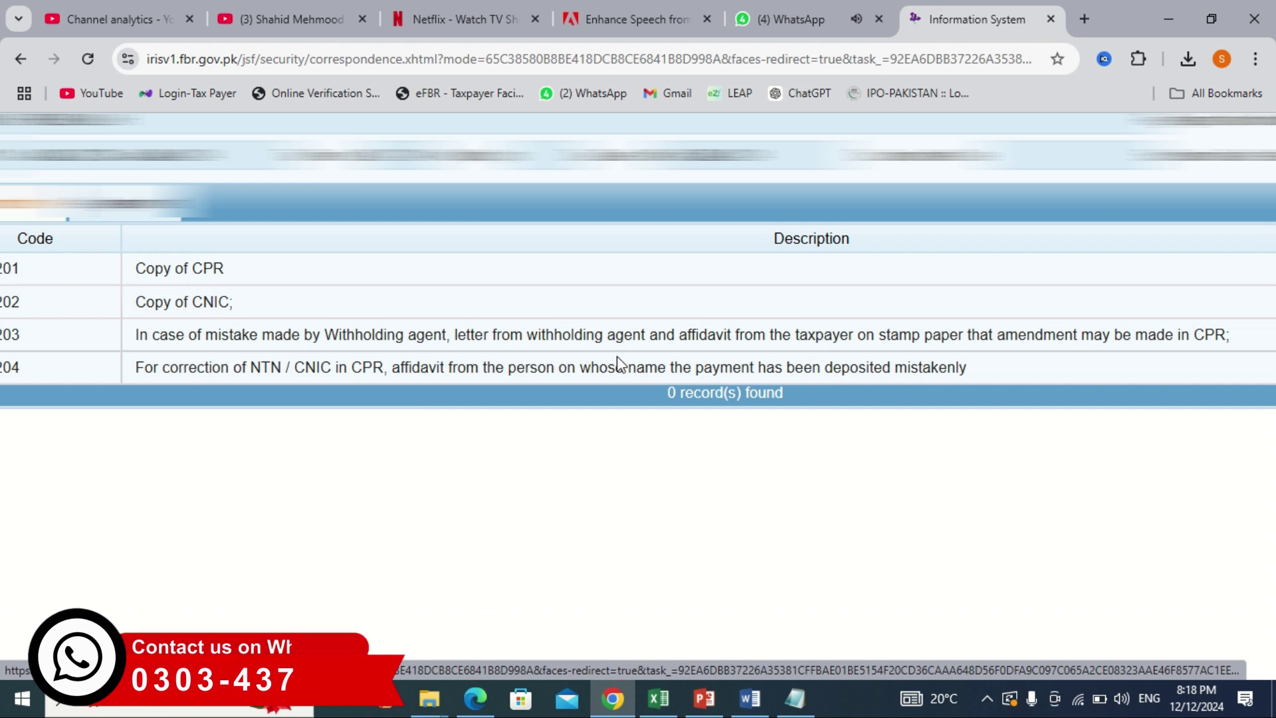
scroll(617, 365, "right", 1)
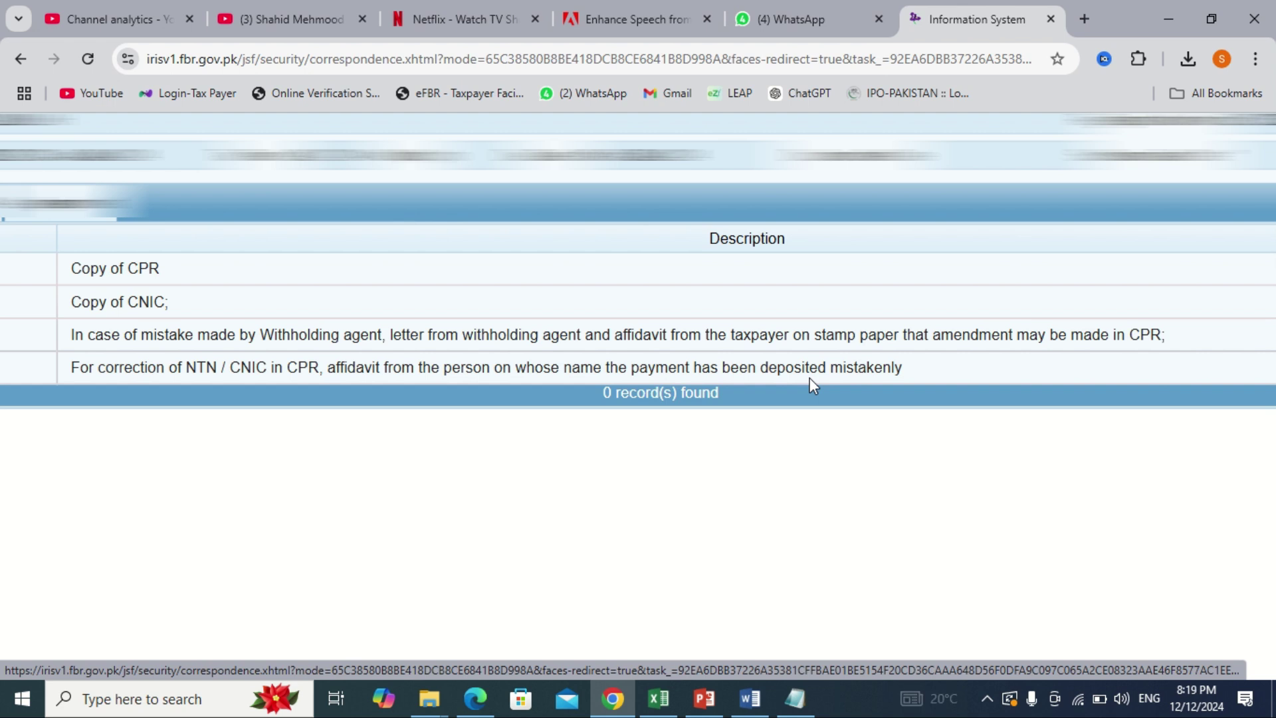
scroll(810, 377, "up", 1)
scroll(809, 378, "left", 1)
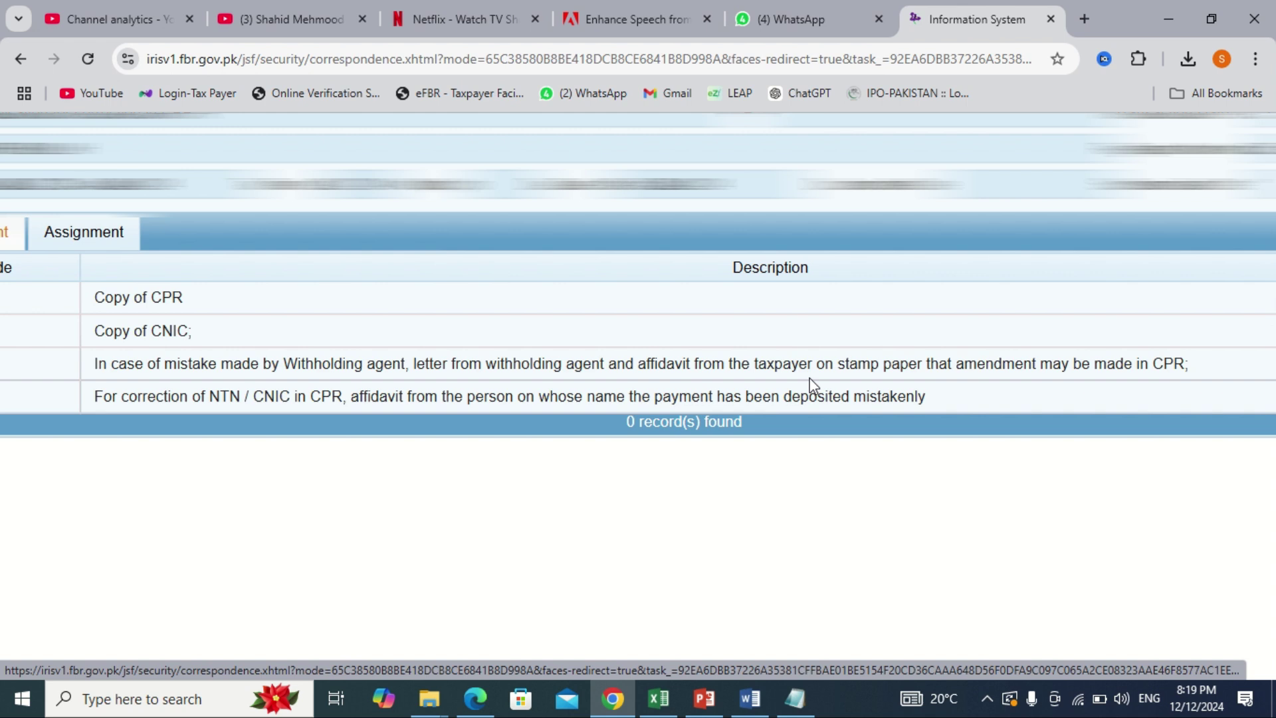
scroll(809, 378, "down", 4)
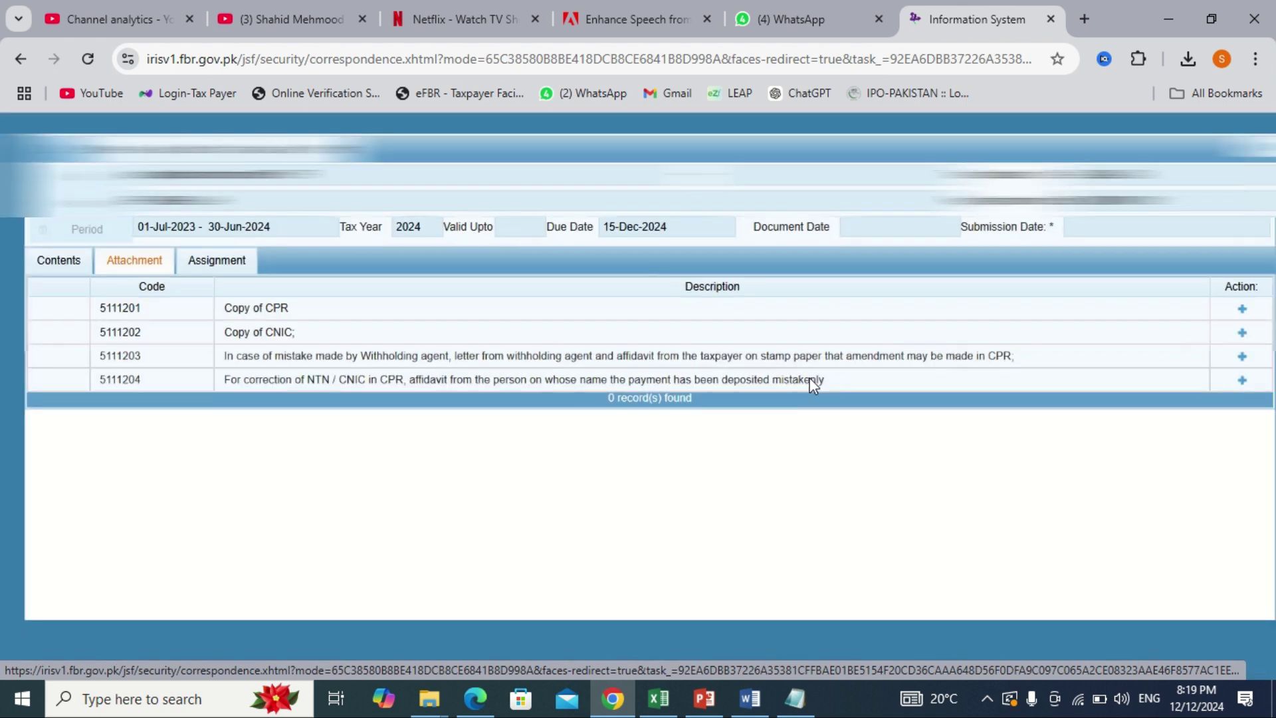